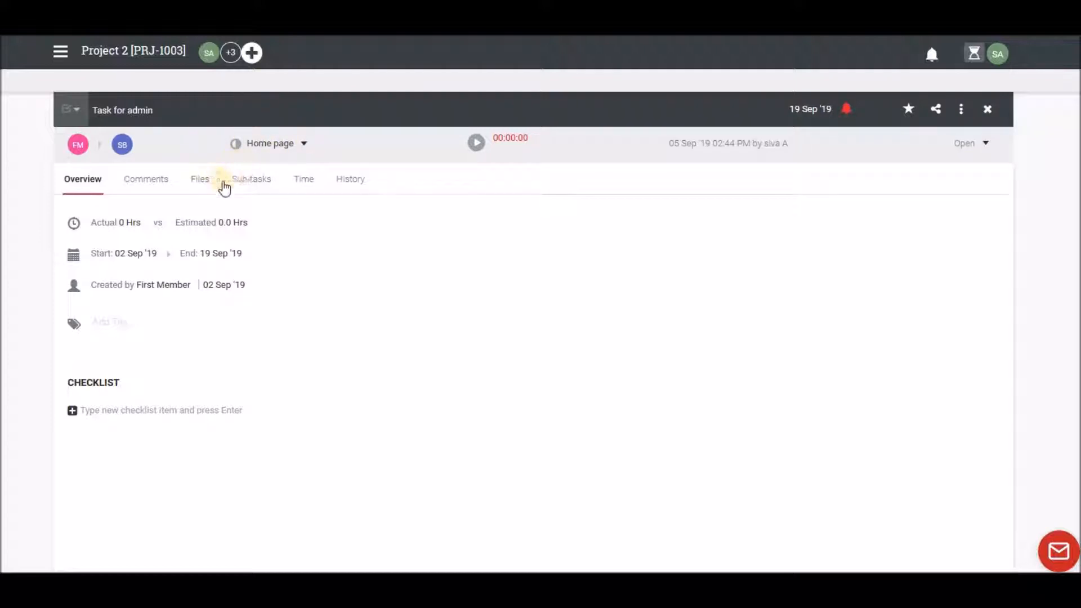
pyautogui.click(78, 112)
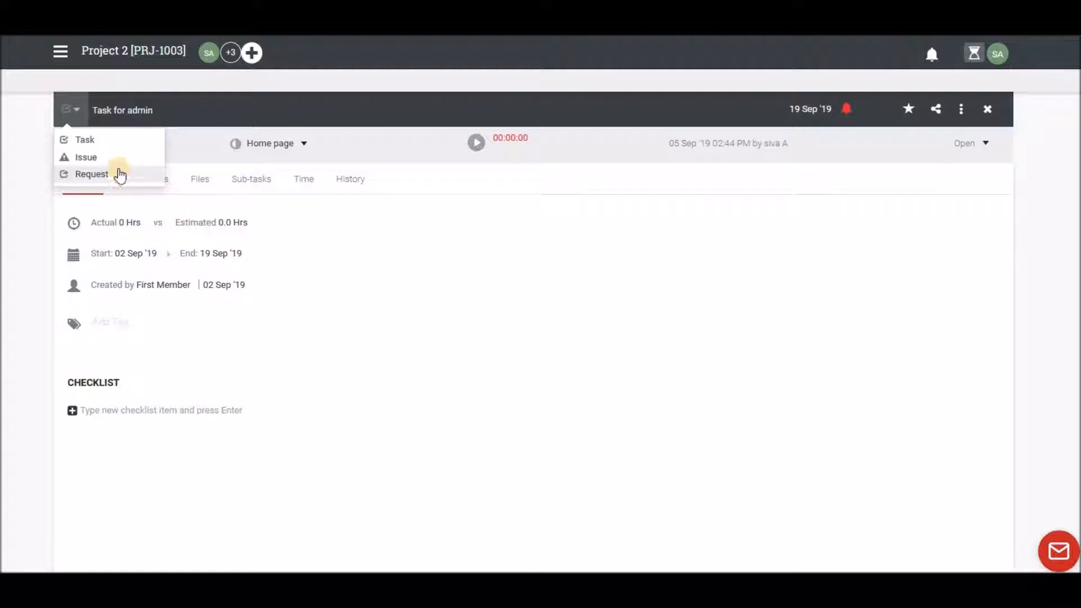
pyautogui.click(79, 114)
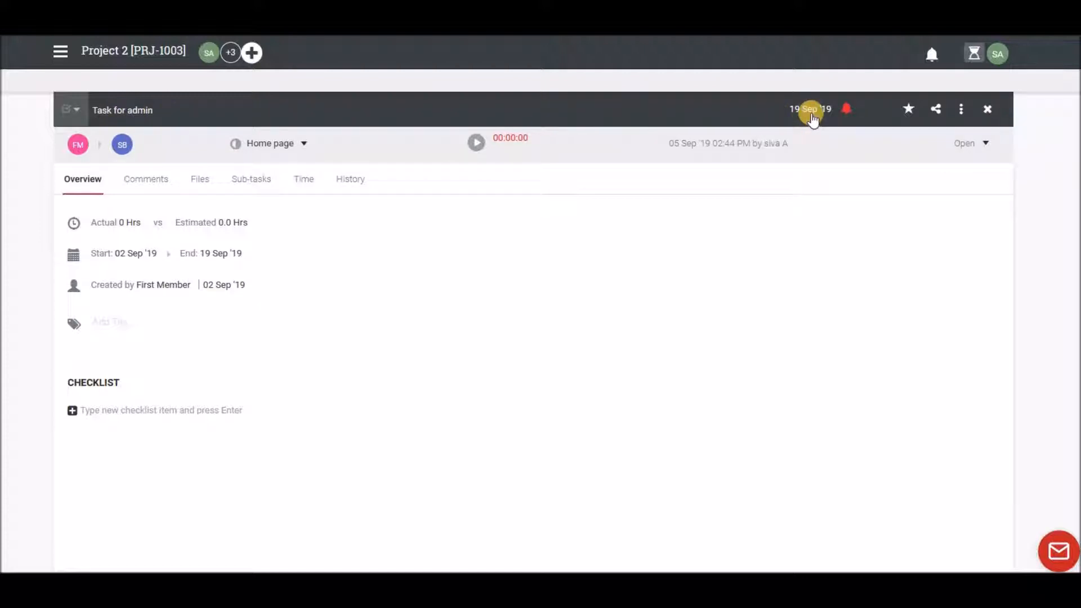
# - Set the task's reminder date to 11/09/2019
pyautogui.click(847, 110)
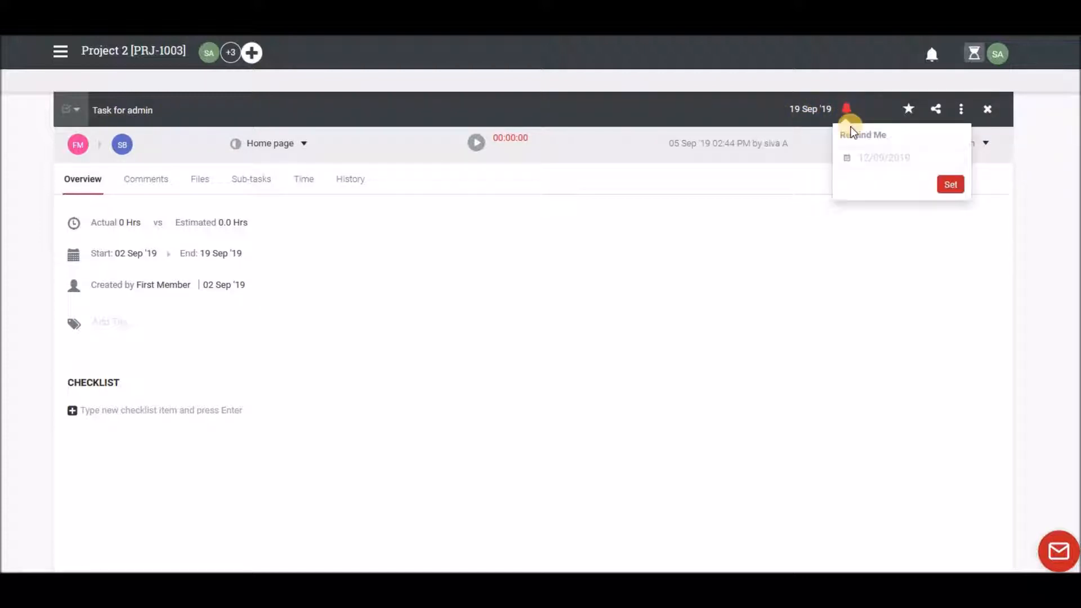
pyautogui.click(876, 159)
pyautogui.click(914, 263)
pyautogui.click(951, 184)
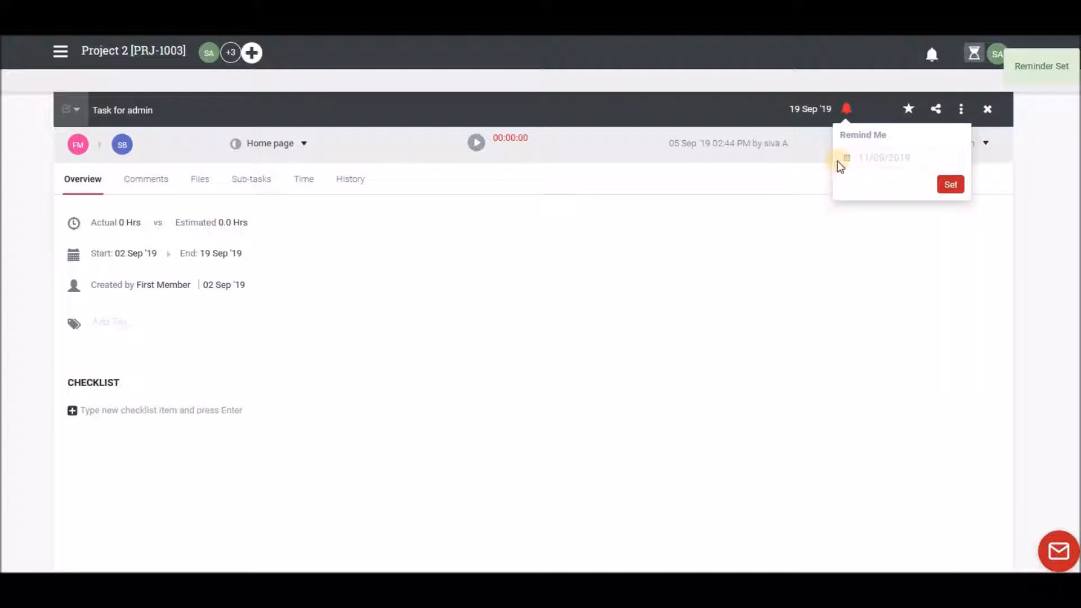
pyautogui.click(847, 109)
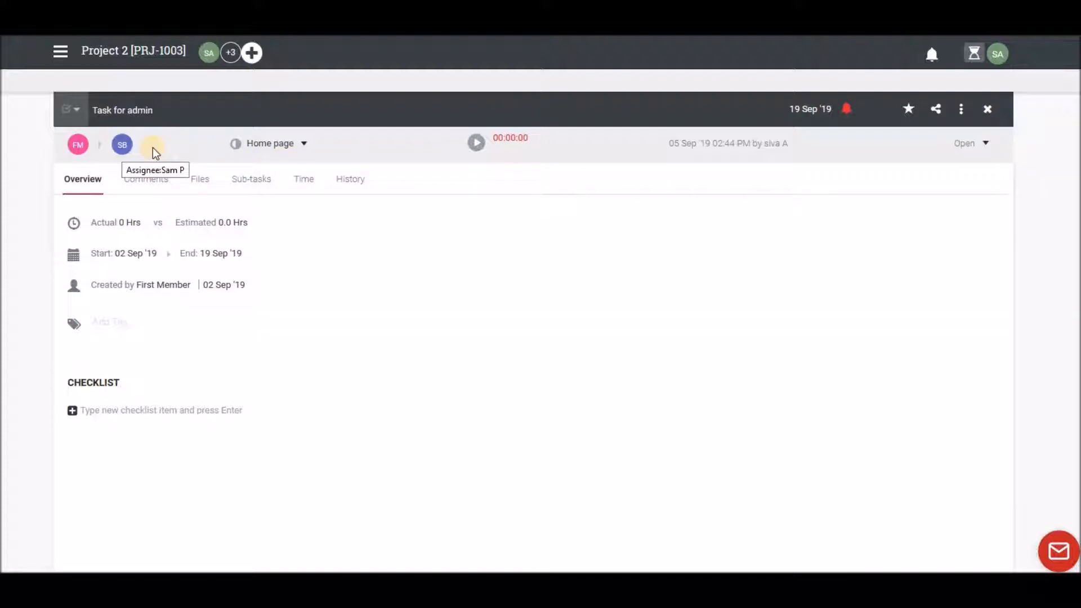
pyautogui.click(121, 146)
pyautogui.click(136, 180)
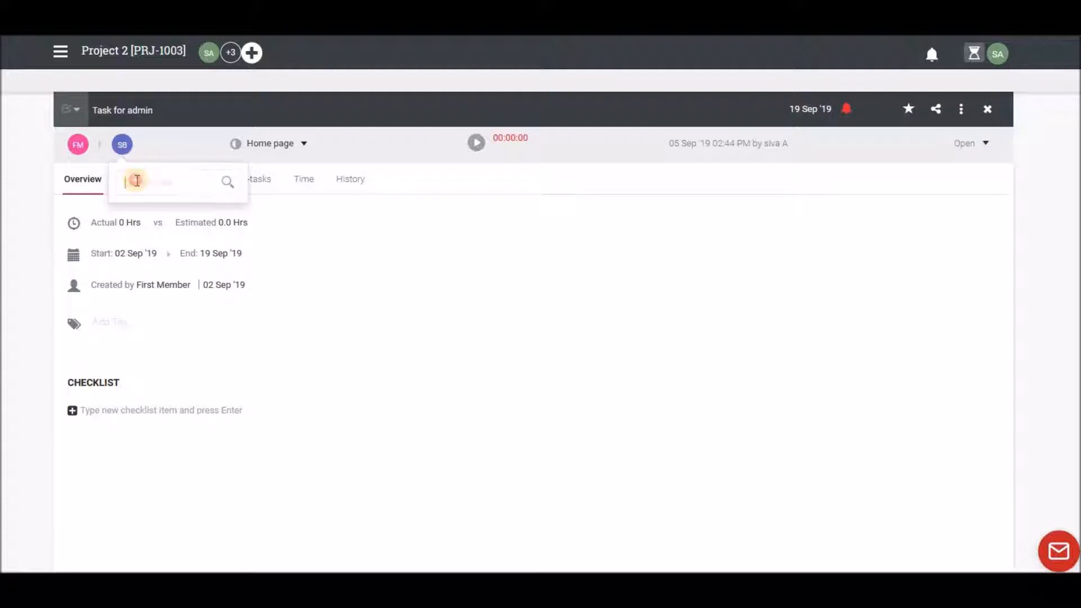
pyautogui.click(123, 148)
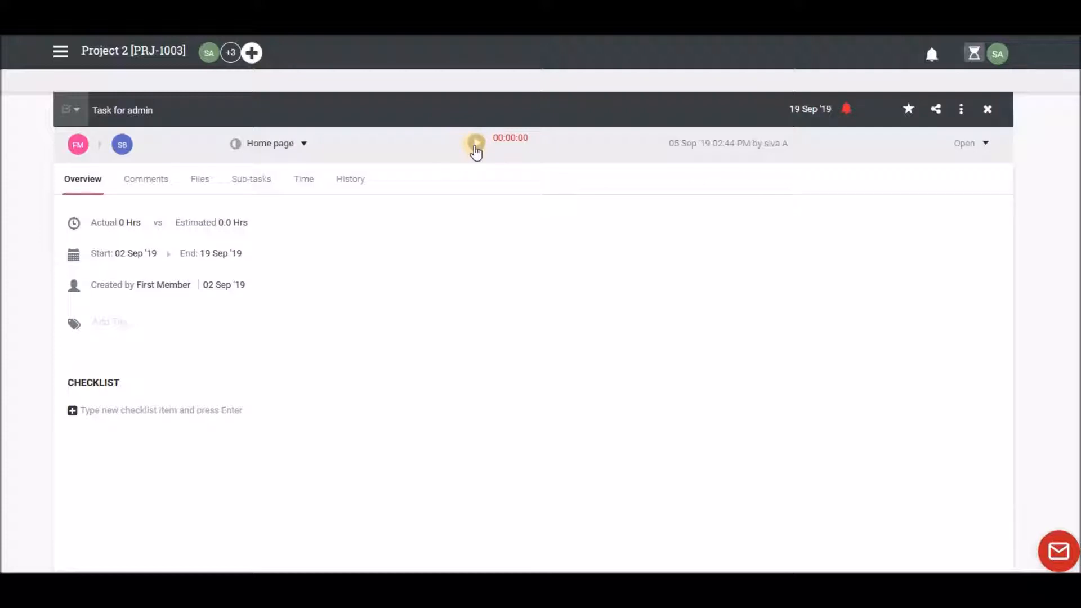
# - Run and stop the task's timer, close the new time record form, and review the task's logged time
pyautogui.click(476, 144)
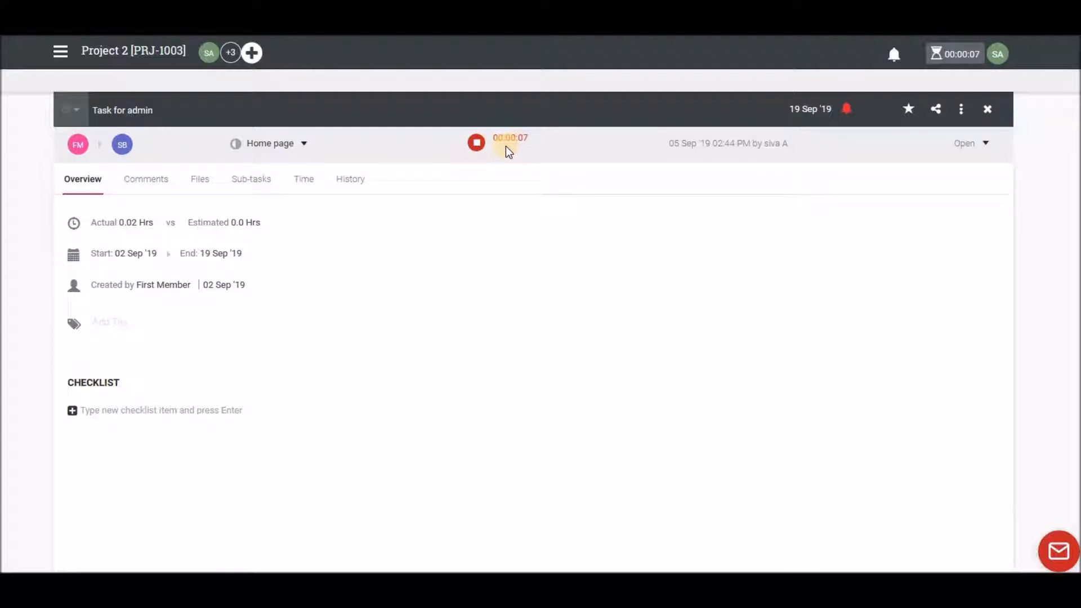
pyautogui.click(476, 144)
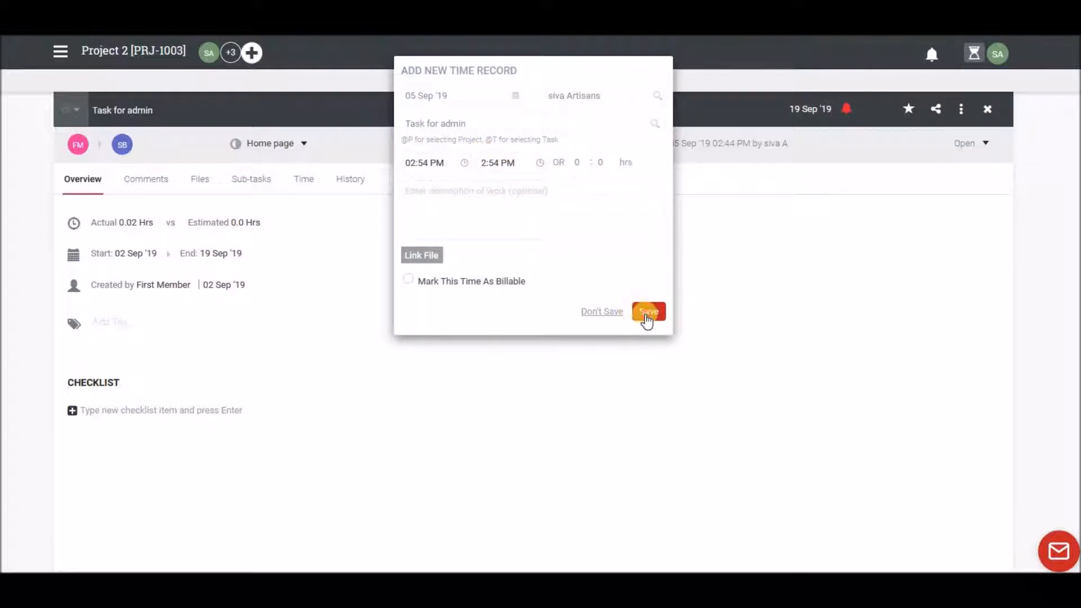
pyautogui.click(597, 310)
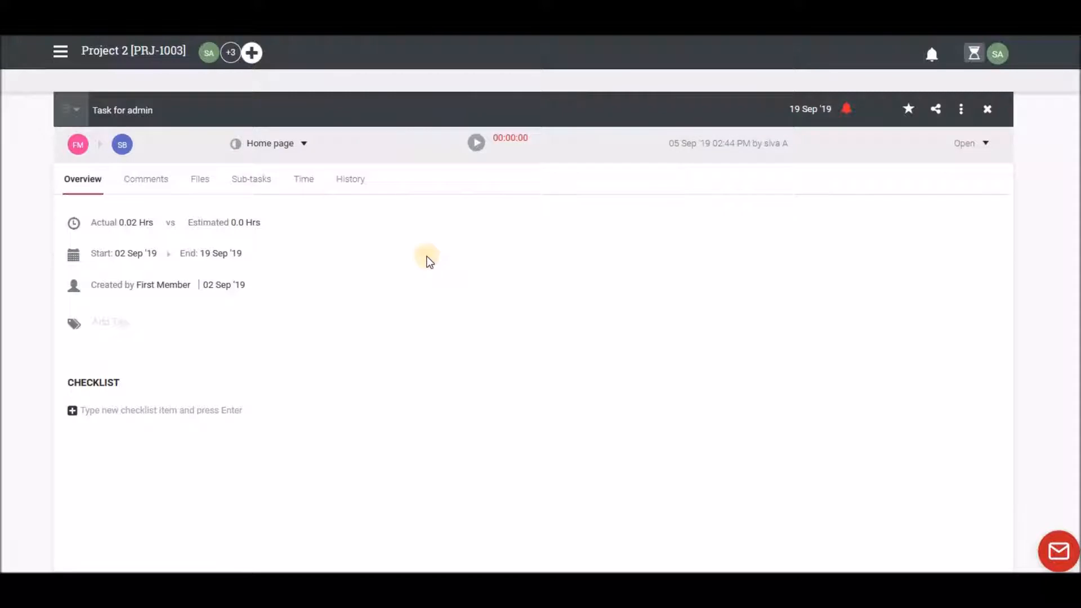
pyautogui.click(303, 180)
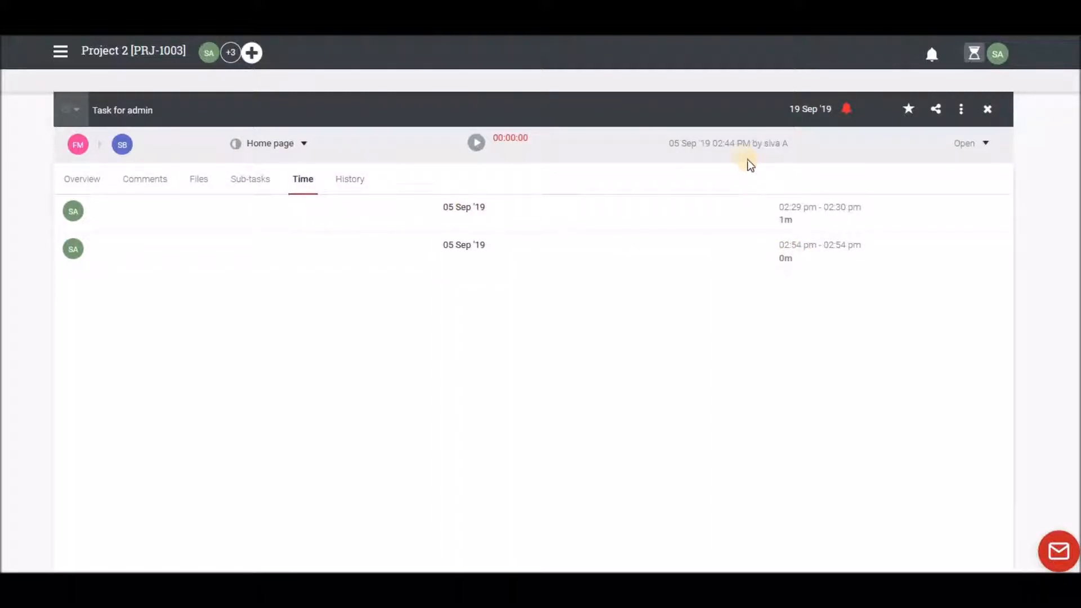
pyautogui.click(974, 53)
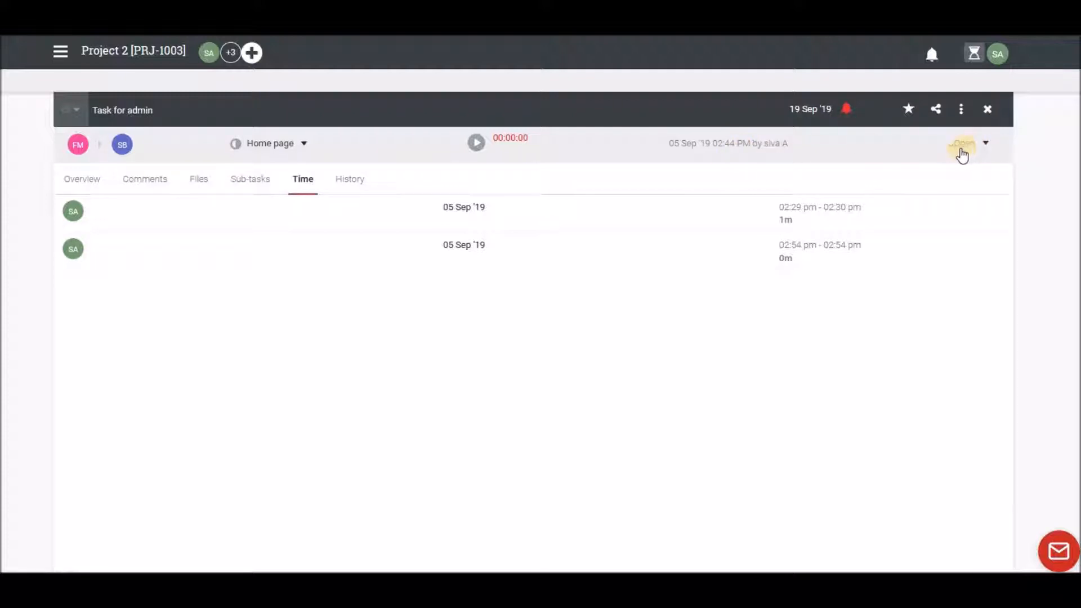
# - Change the task's status to In Review
pyautogui.click(983, 144)
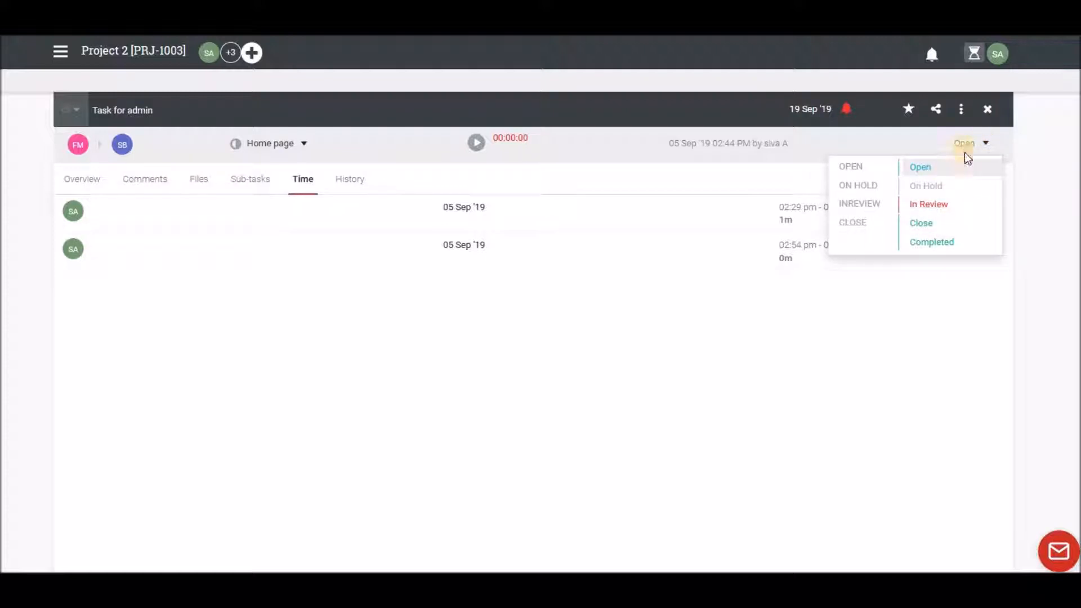
pyautogui.click(938, 175)
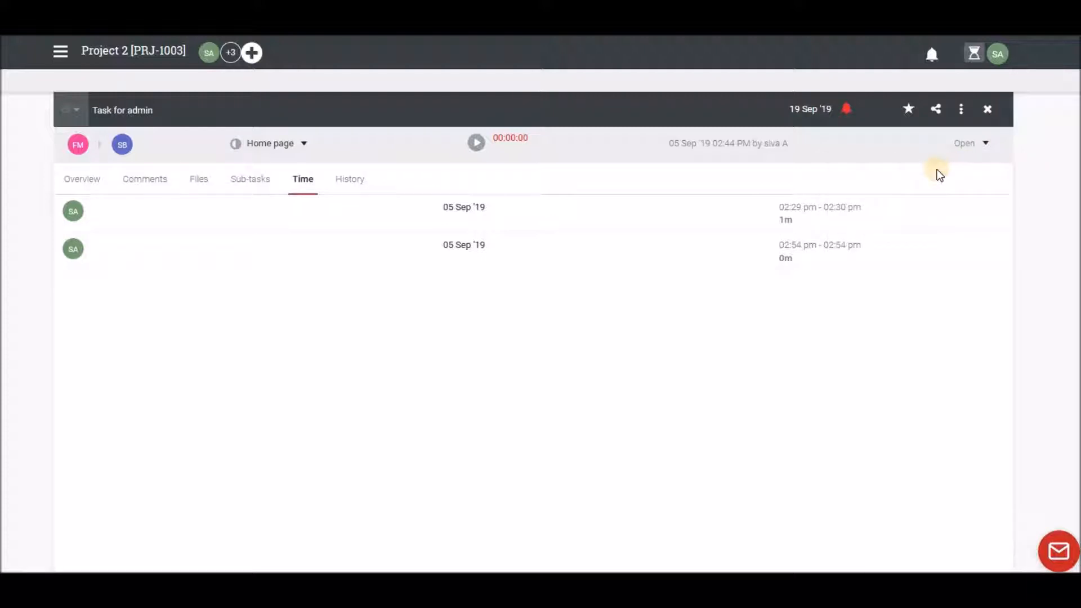
pyautogui.click(980, 147)
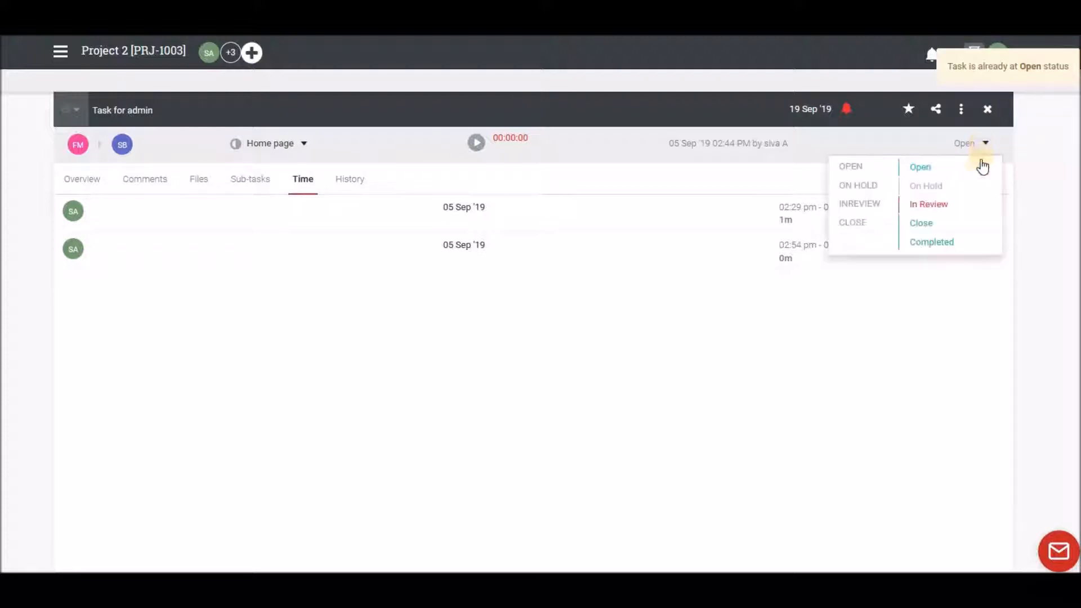
pyautogui.click(950, 205)
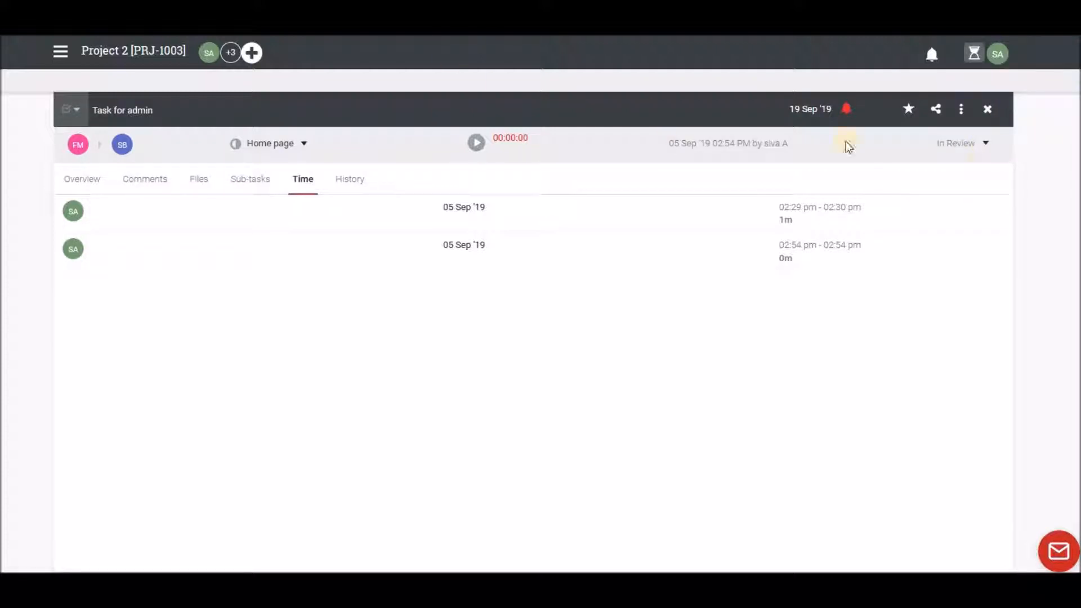
# - Try to change the task's status to On Hold
pyautogui.click(984, 144)
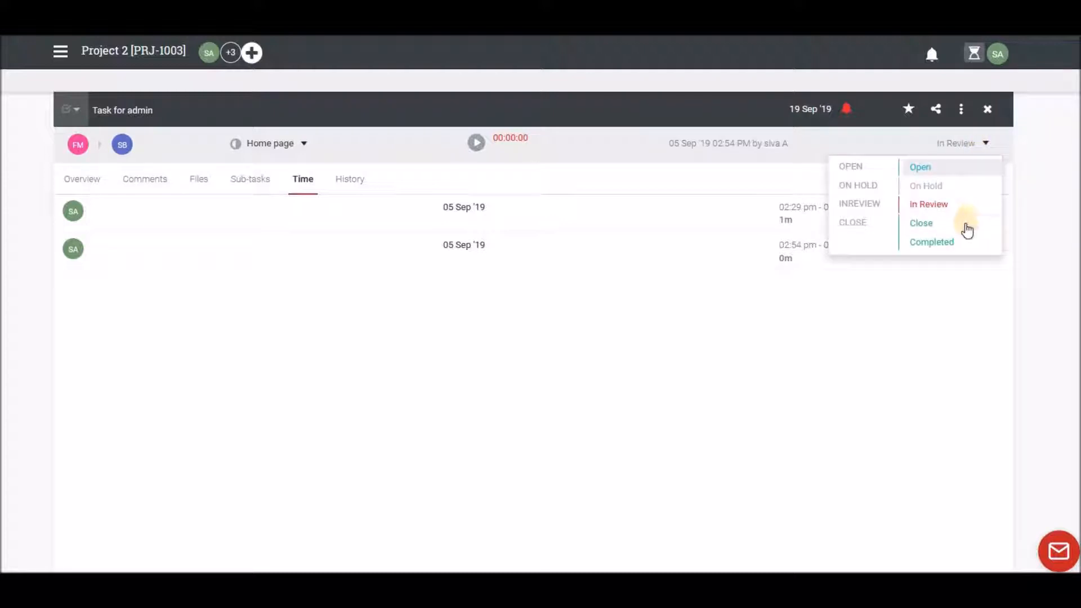
pyautogui.click(935, 186)
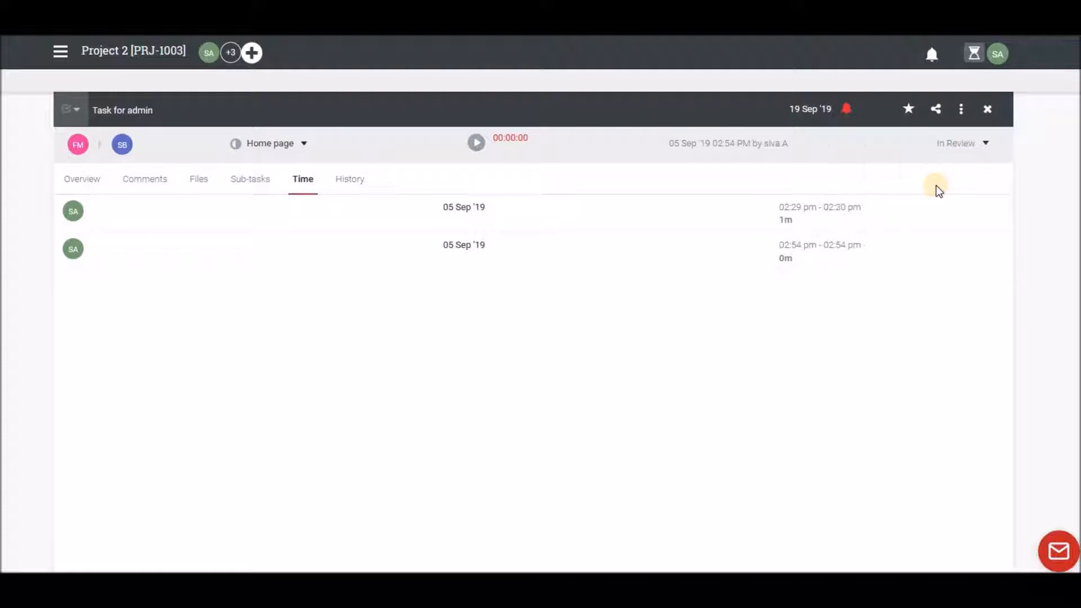
pyautogui.click(984, 146)
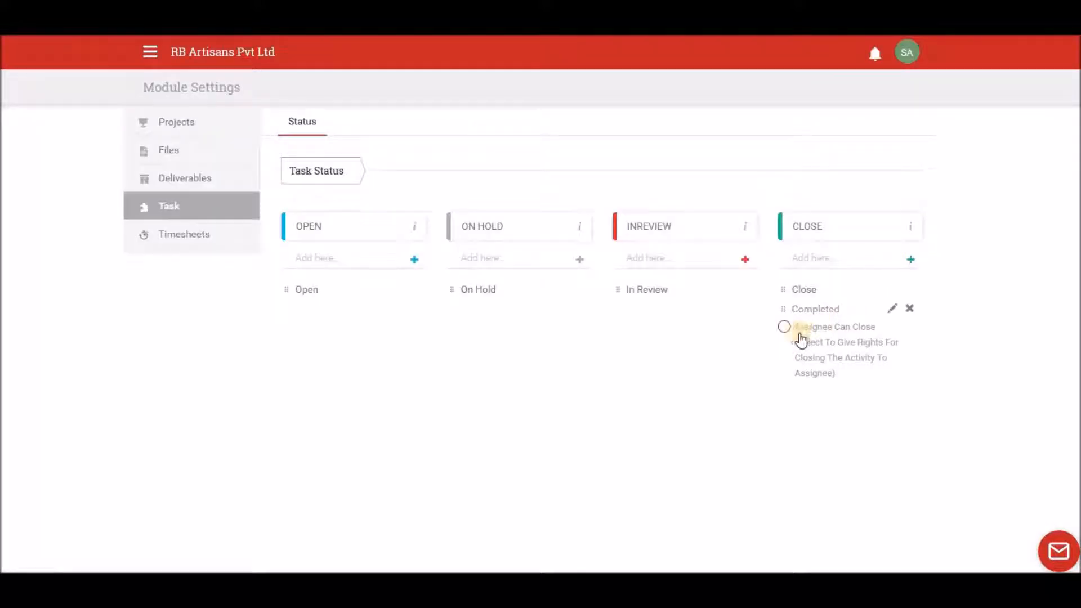
# - Toggle the Assignee Can Close right for the Completed status on and off in the task module settings
pyautogui.click(785, 328)
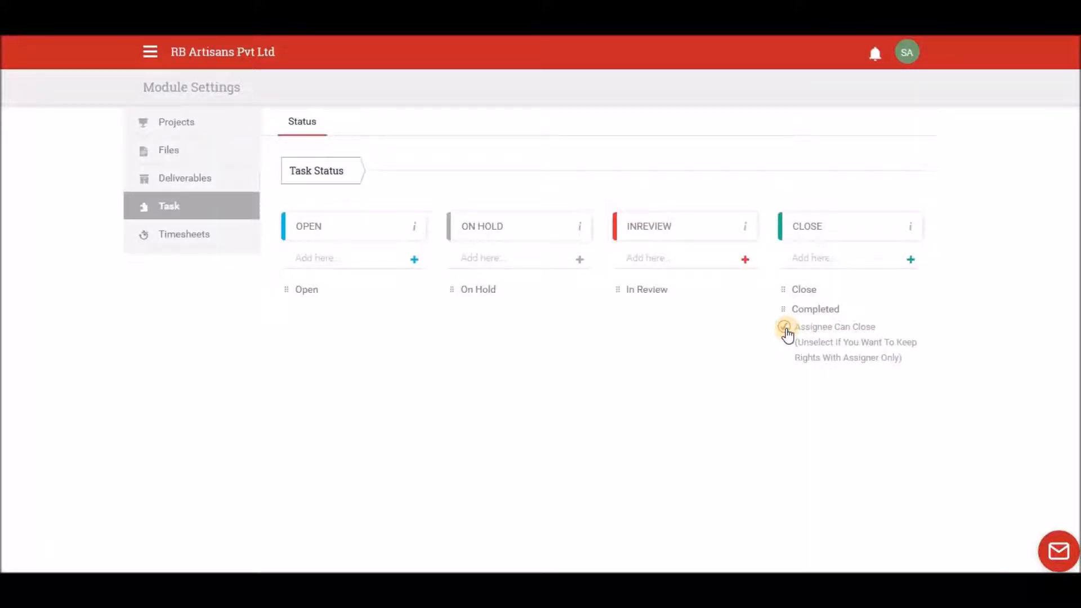
pyautogui.click(785, 327)
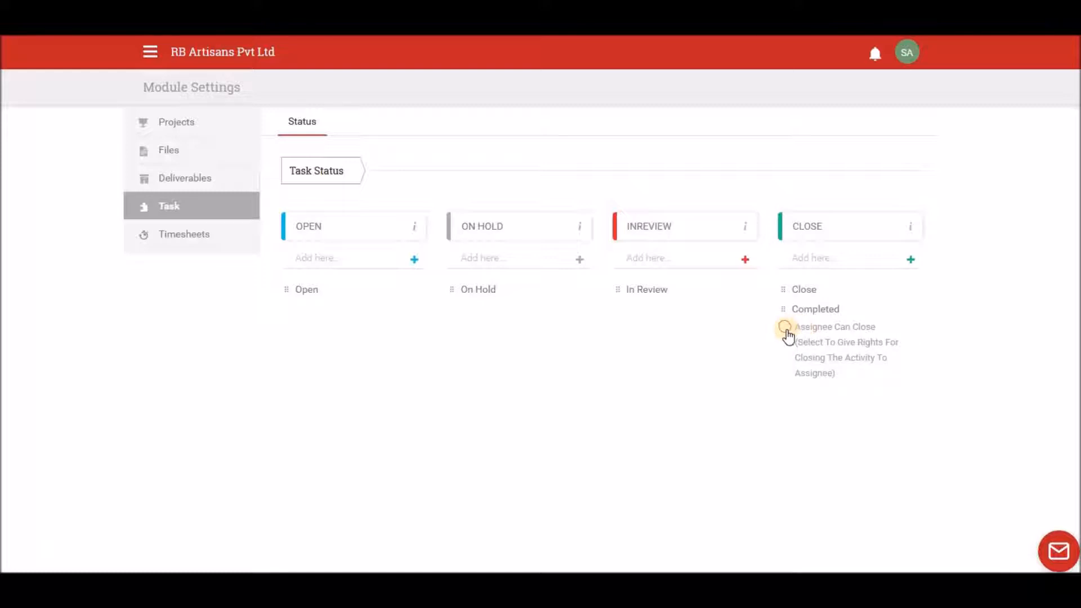
pyautogui.click(785, 328)
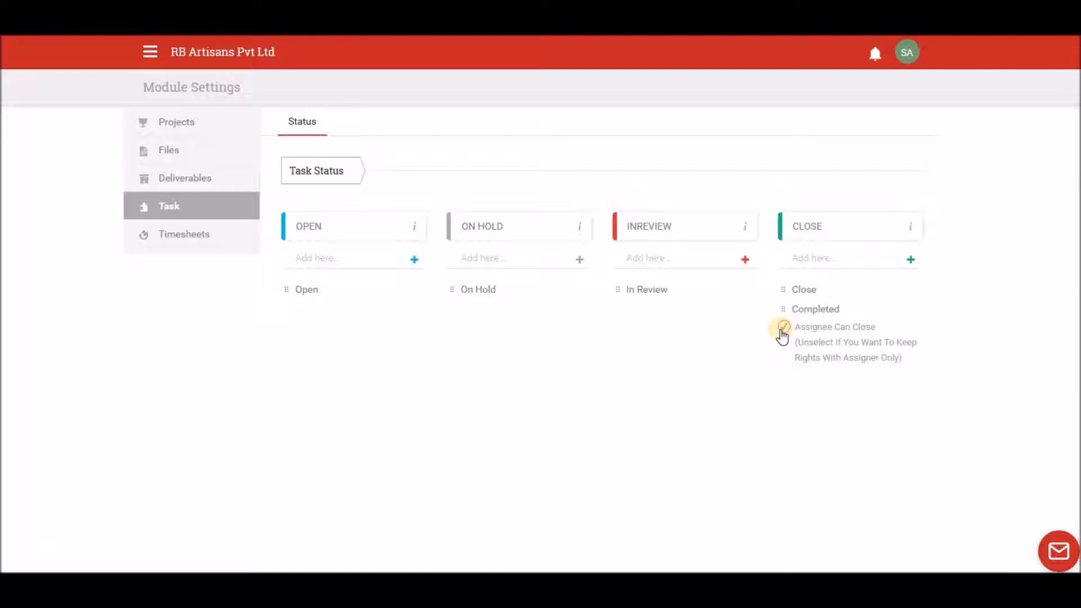
pyautogui.click(785, 328)
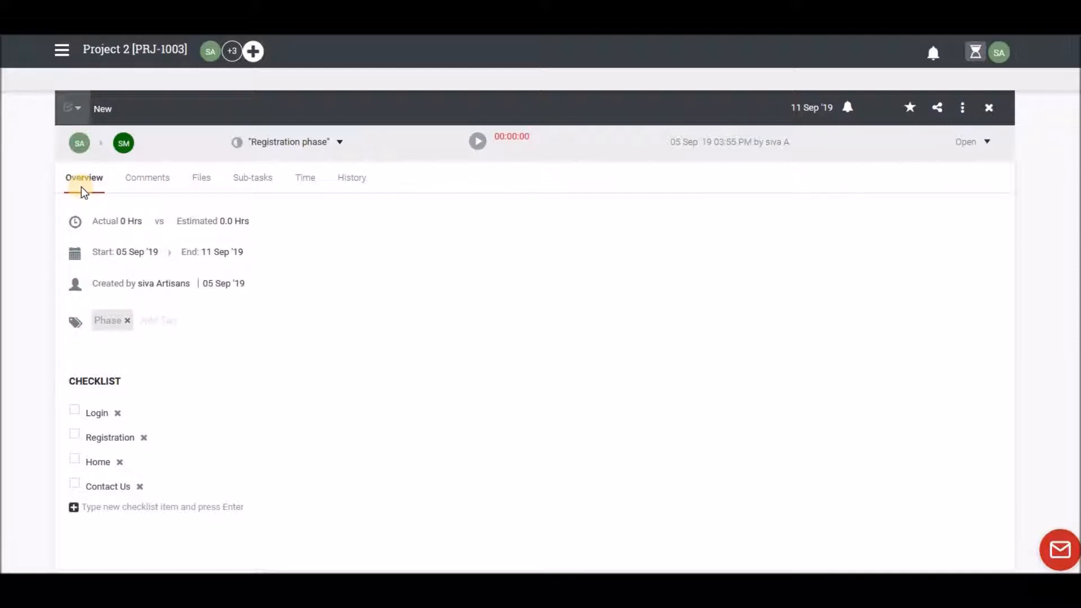
pyautogui.click(225, 220)
pyautogui.click(249, 261)
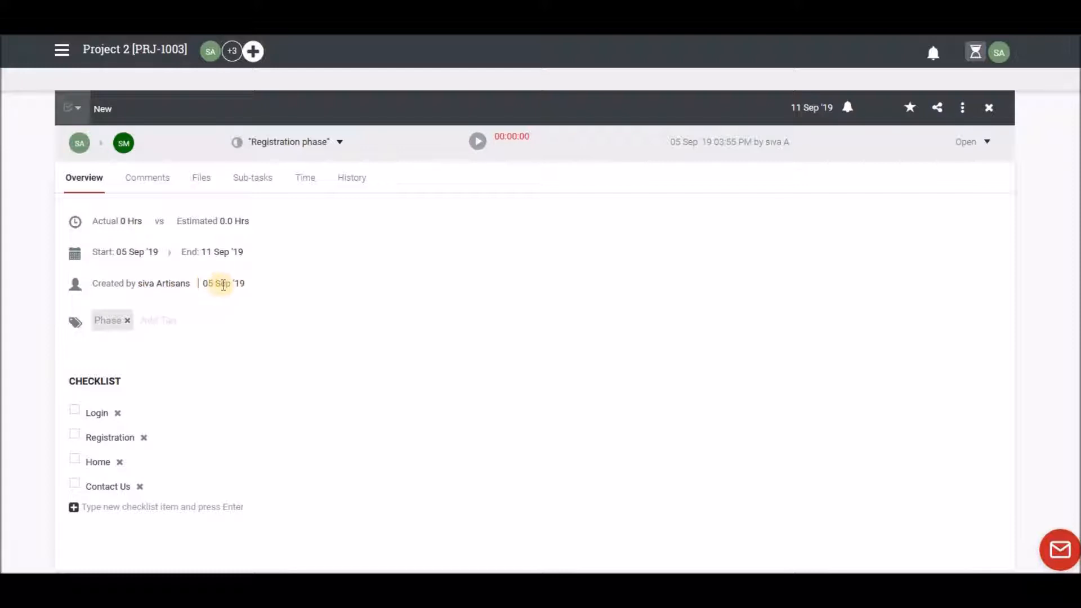
pyautogui.click(125, 332)
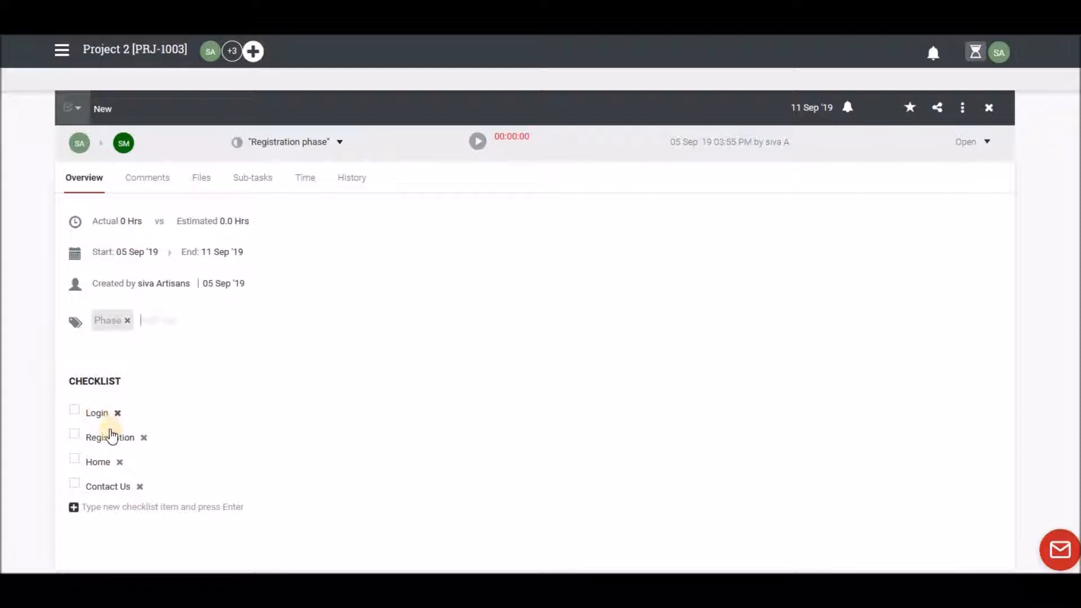
# - Mark the Login and Registration checklist items as completed and open the entry for a new checklist item
pyautogui.click(74, 410)
pyautogui.click(75, 431)
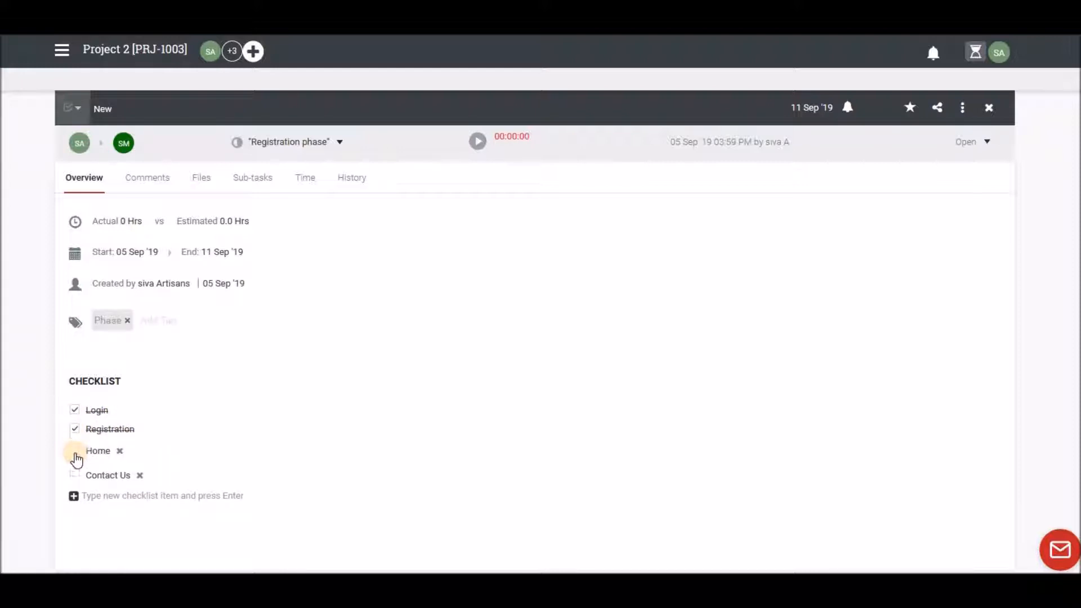
pyautogui.click(94, 501)
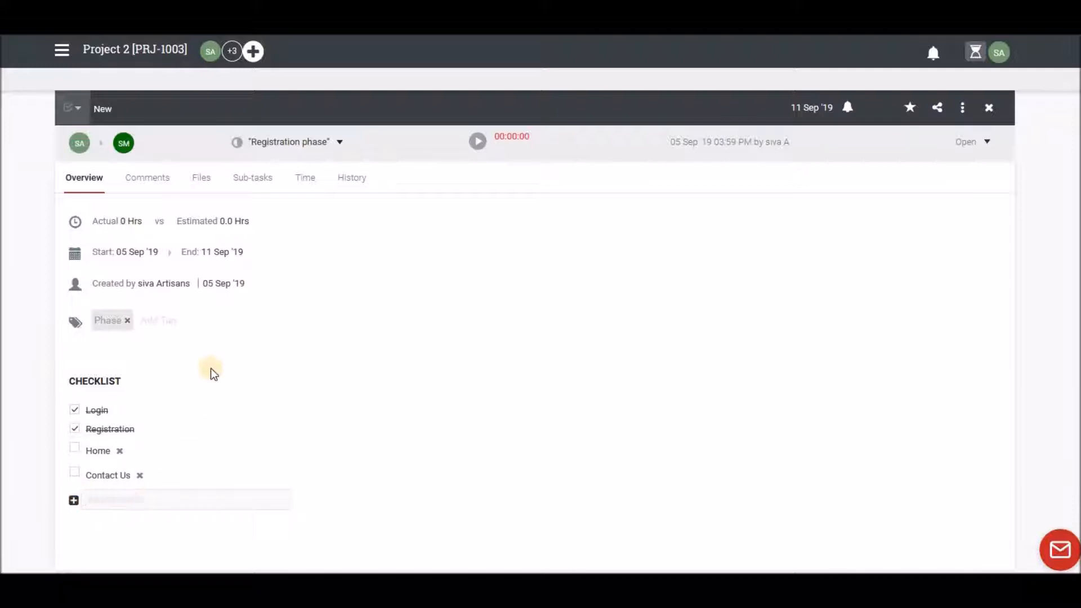
# - Examine the task's comments and attached files, and look at the sources available for attaching a file
pyautogui.click(149, 179)
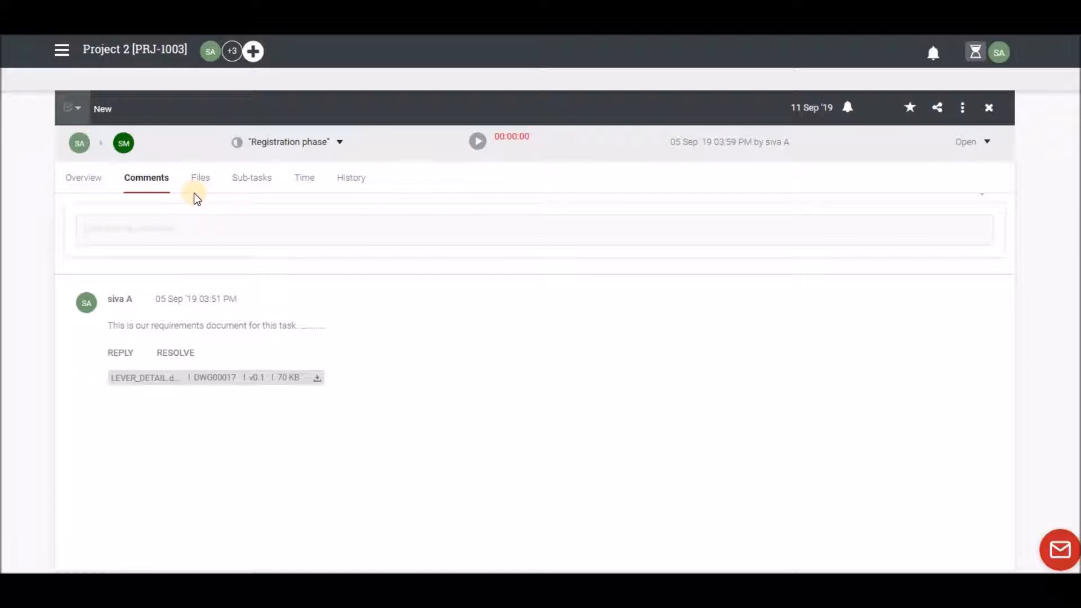
pyautogui.click(198, 181)
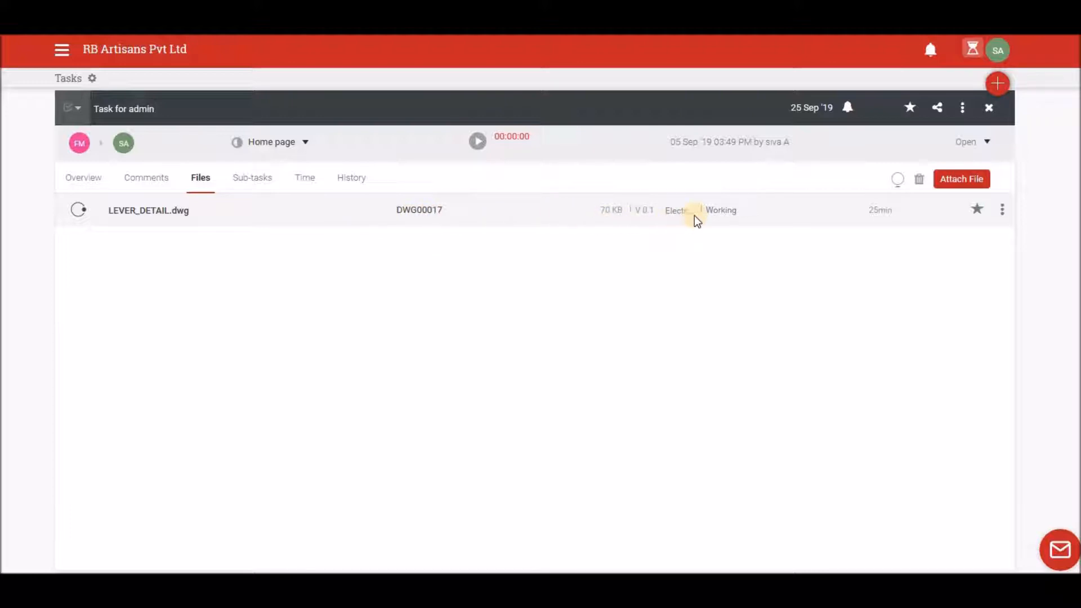
pyautogui.moveTo(885, 210)
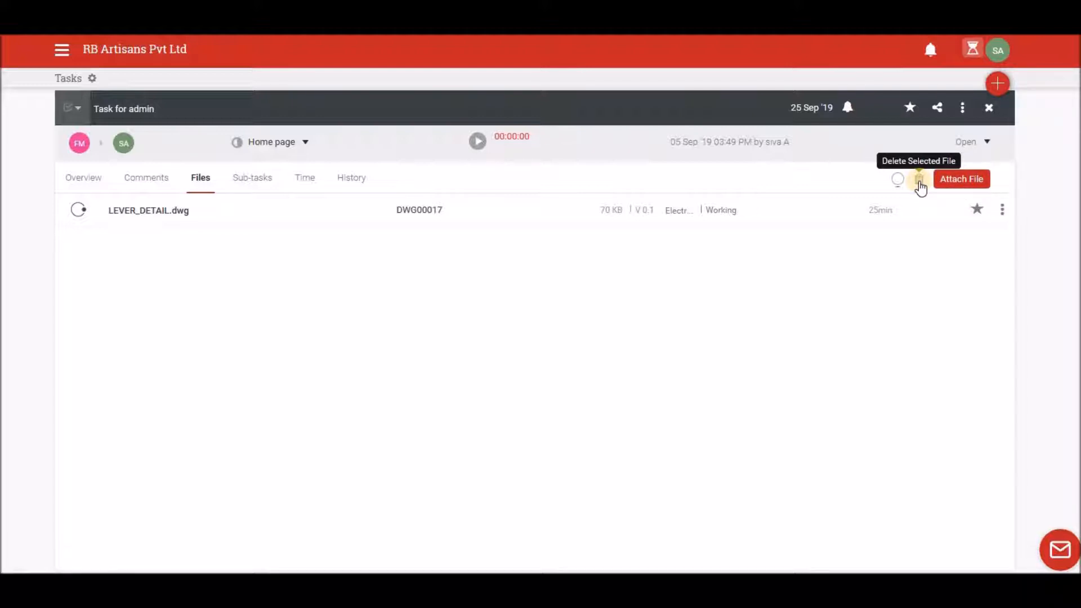
pyautogui.click(957, 179)
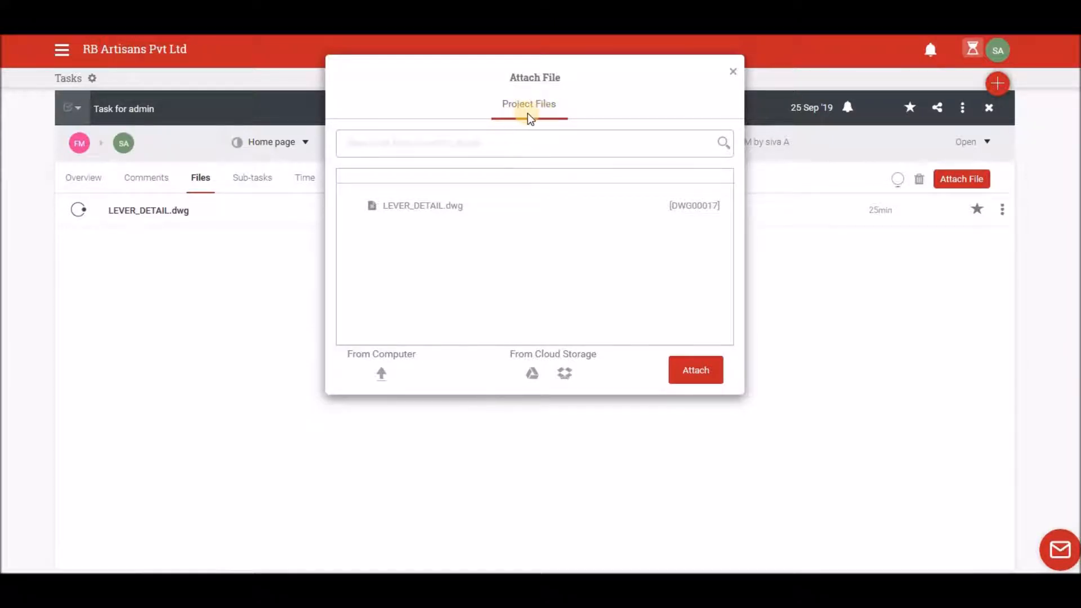
pyautogui.click(732, 72)
# - Examine the task's sub-tasks, the types offered for a new sub-task, and the details of the one named Sub task
pyautogui.click(251, 179)
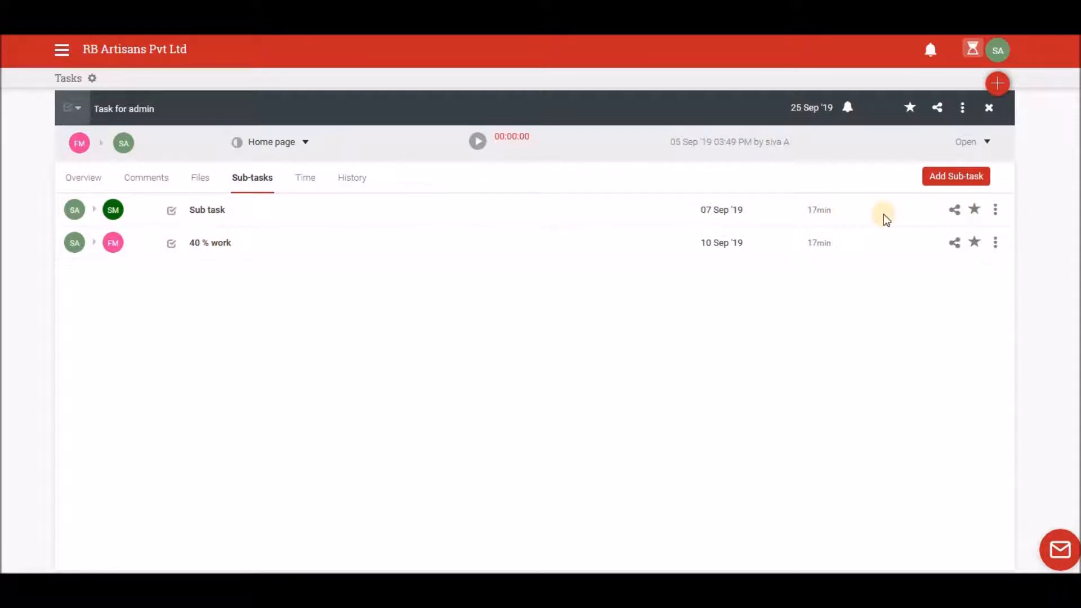
pyautogui.click(948, 181)
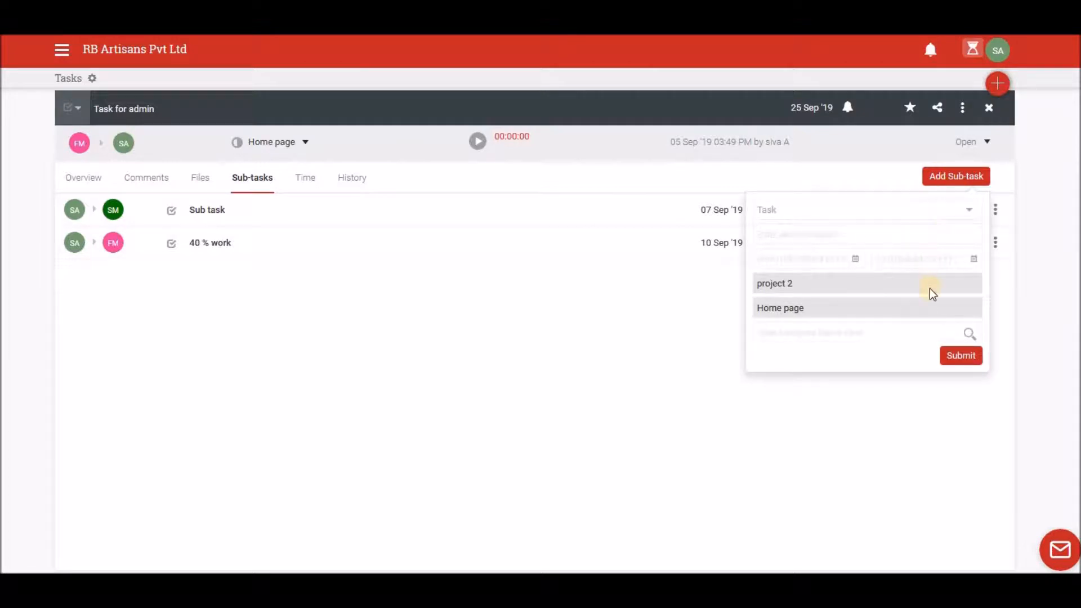
pyautogui.click(809, 181)
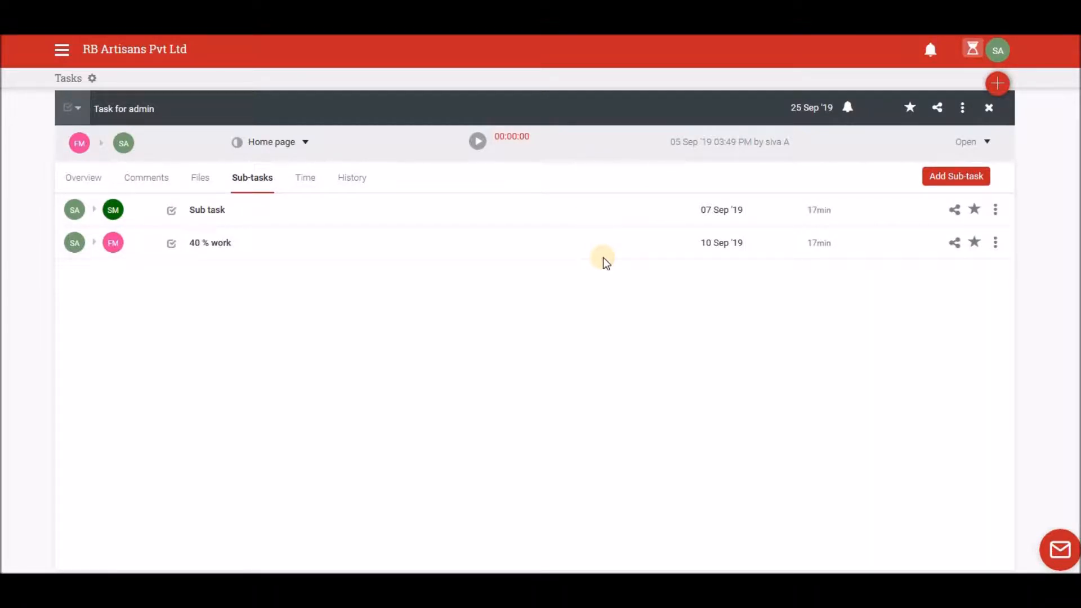
pyautogui.click(953, 177)
pyautogui.click(929, 210)
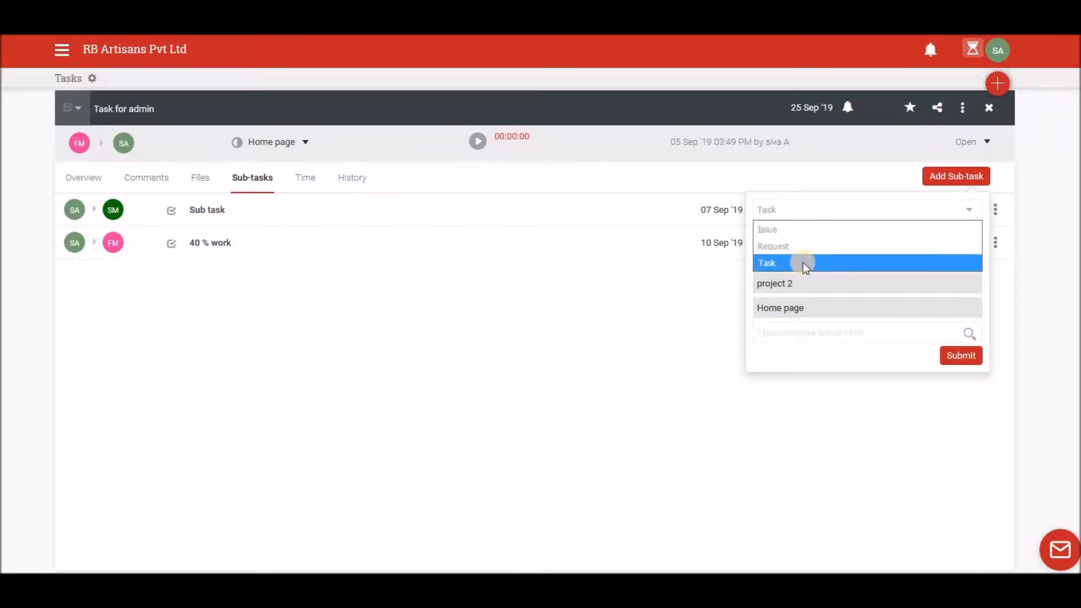
pyautogui.click(636, 222)
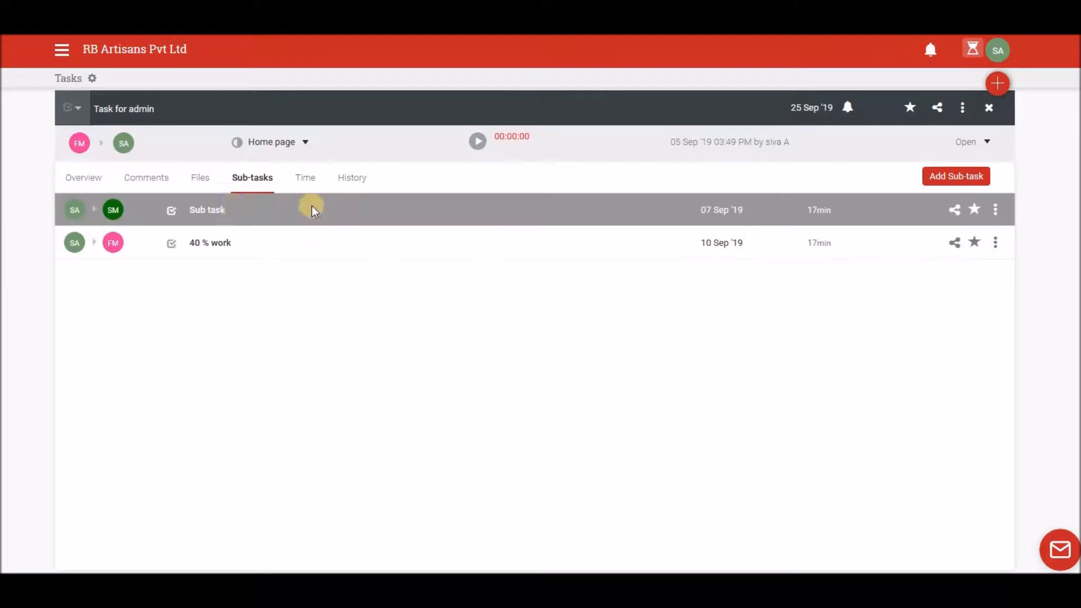
pyautogui.doubleClick(231, 205)
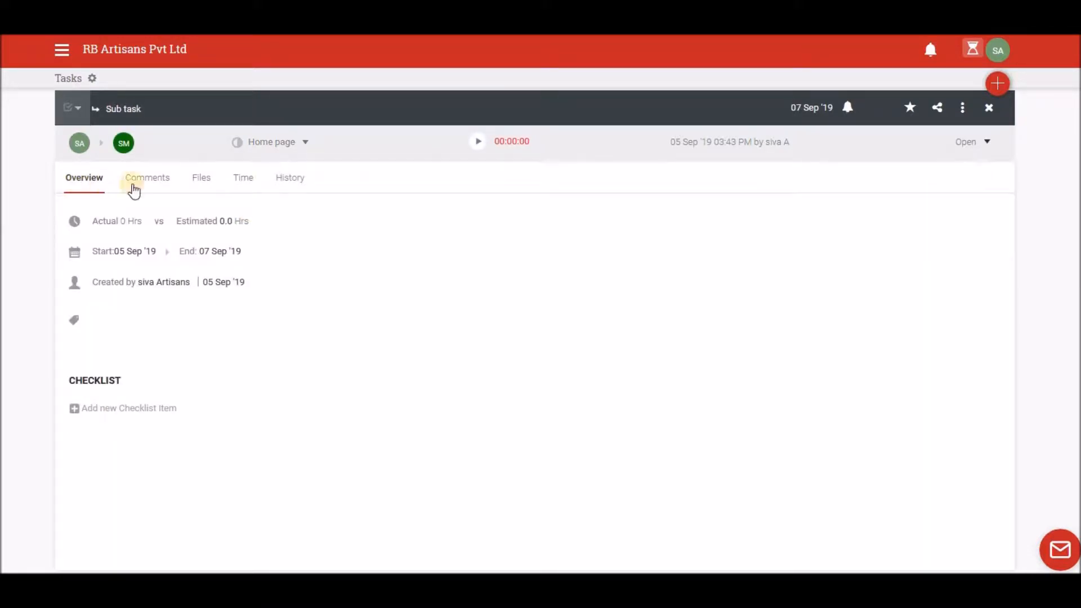
pyautogui.click(988, 108)
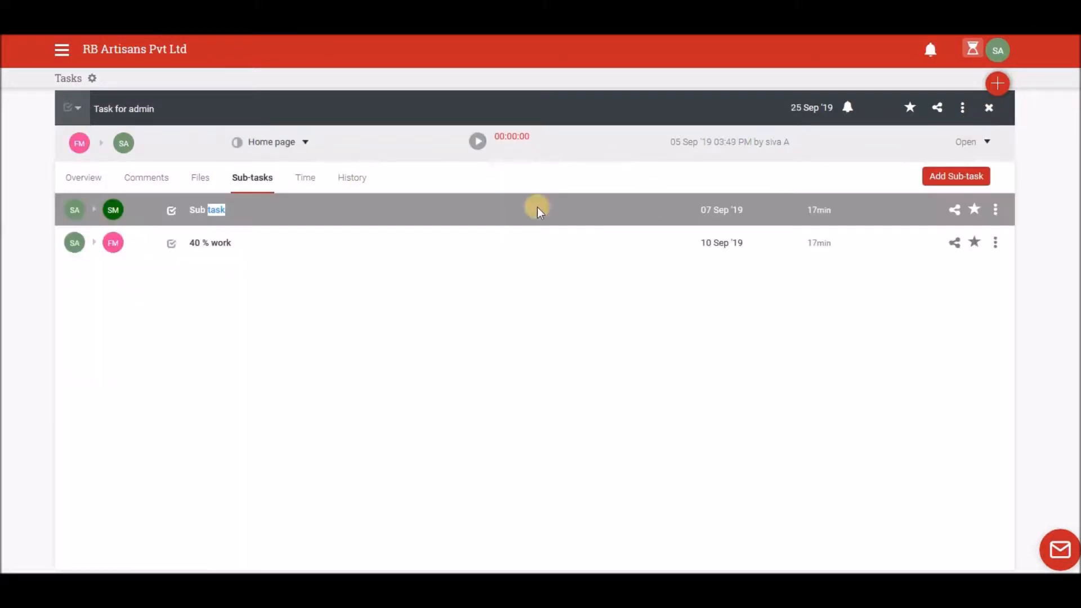
# - Review the time entries and the change history of Task for admin
pyautogui.click(308, 181)
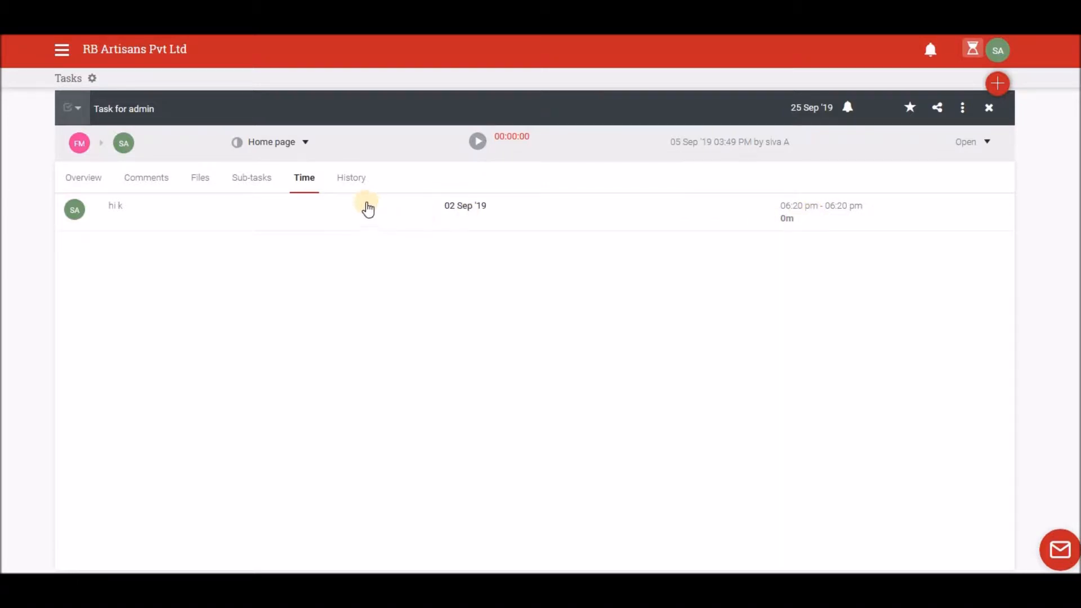
pyautogui.click(346, 182)
pyautogui.scroll(-5, 355, 349)
pyautogui.scroll(4, 355, 369)
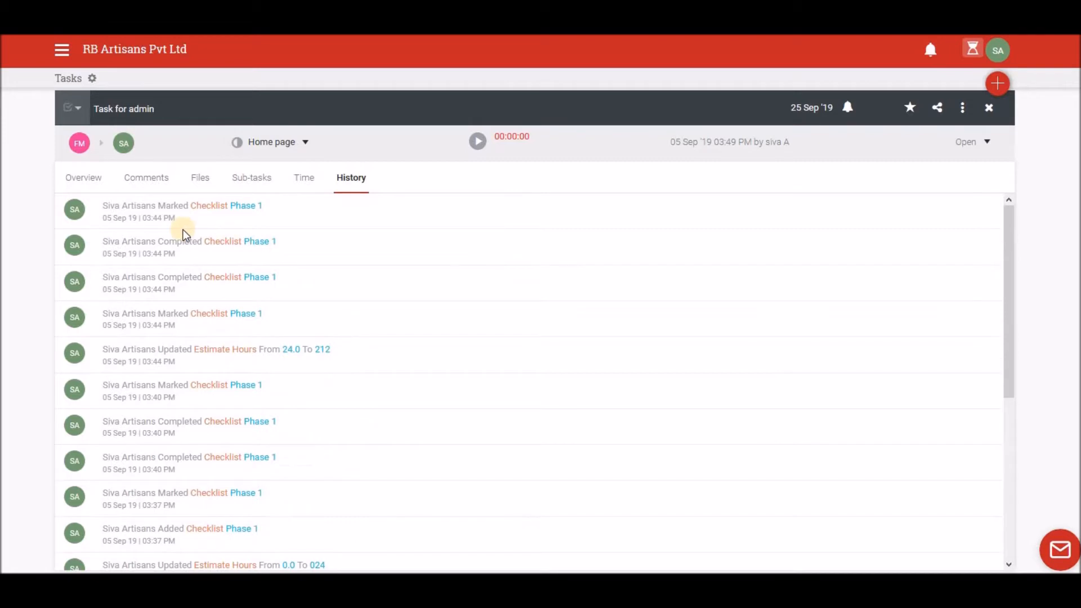